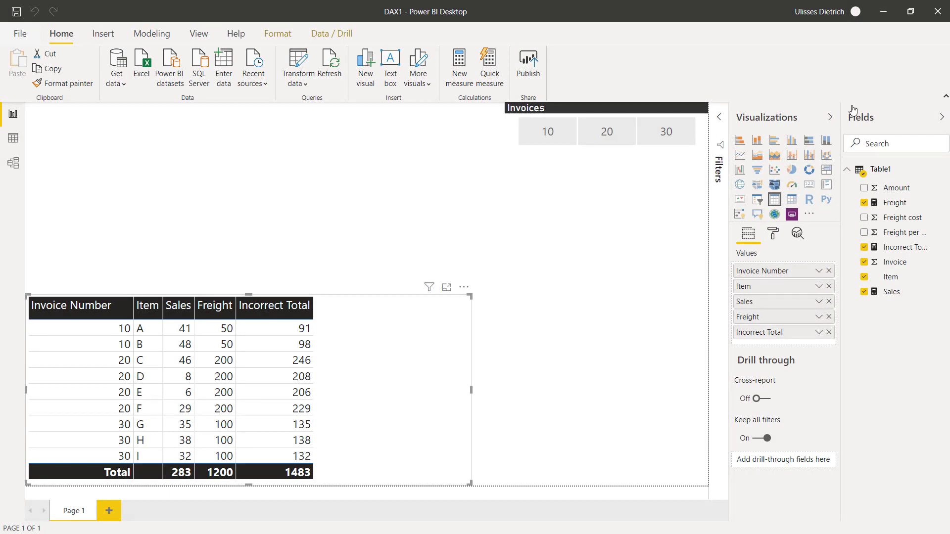
# Step: Filter the report to invoice 10 and create a measure in Table1 defined as Freight Item = COUNTROWS(Table1)
pyautogui.click(563, 130)
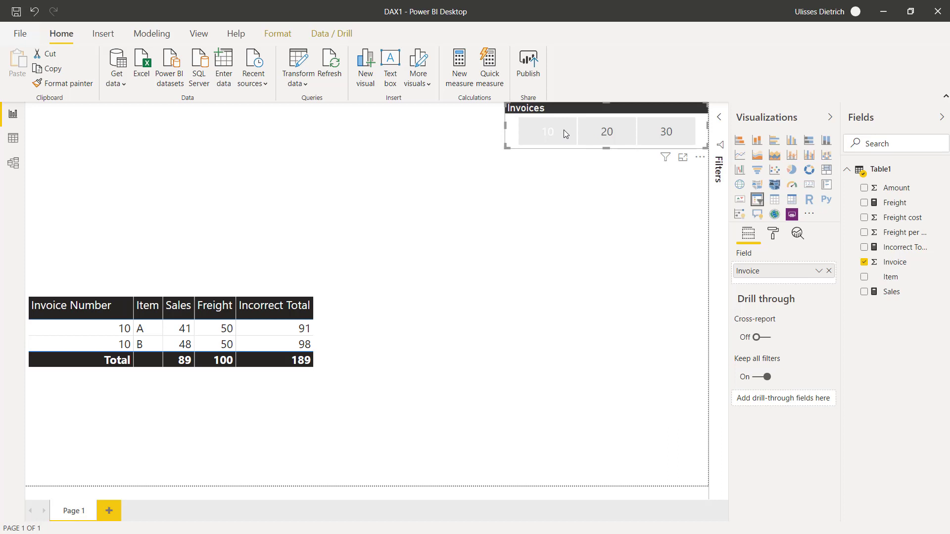
pyautogui.rightClick(872, 174)
pyautogui.click(880, 188)
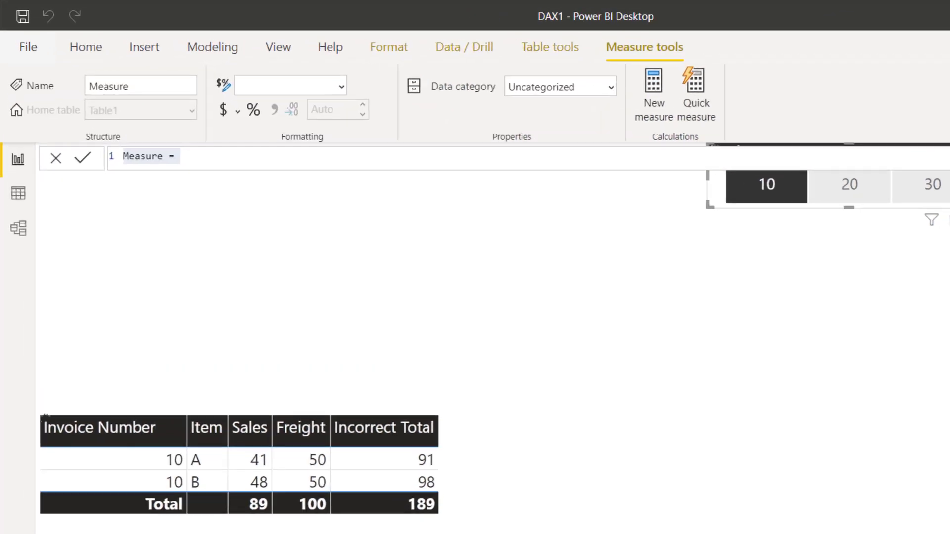
pyautogui.write('Freight[Item')
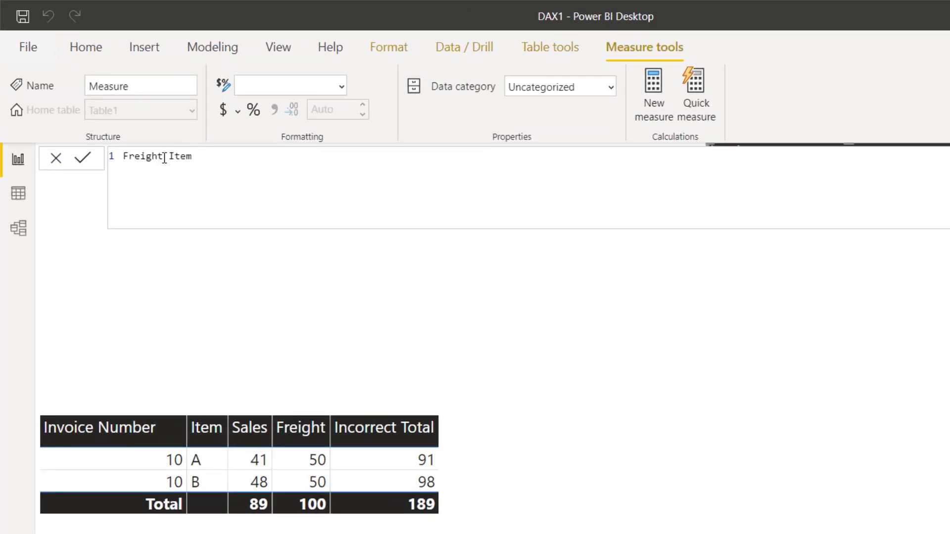
pyautogui.write(' =')
pyautogui.write('COUNTROWS(Table1)')
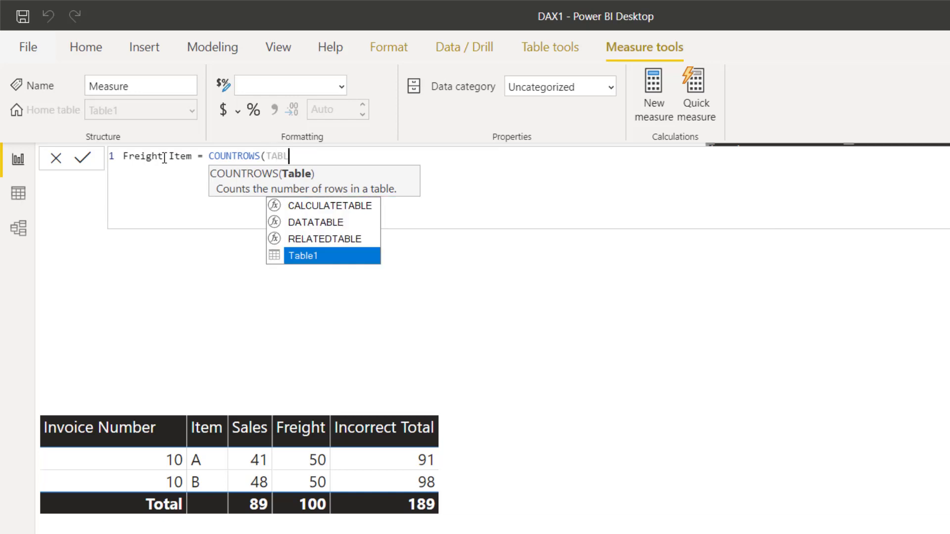
pyautogui.press('Return')
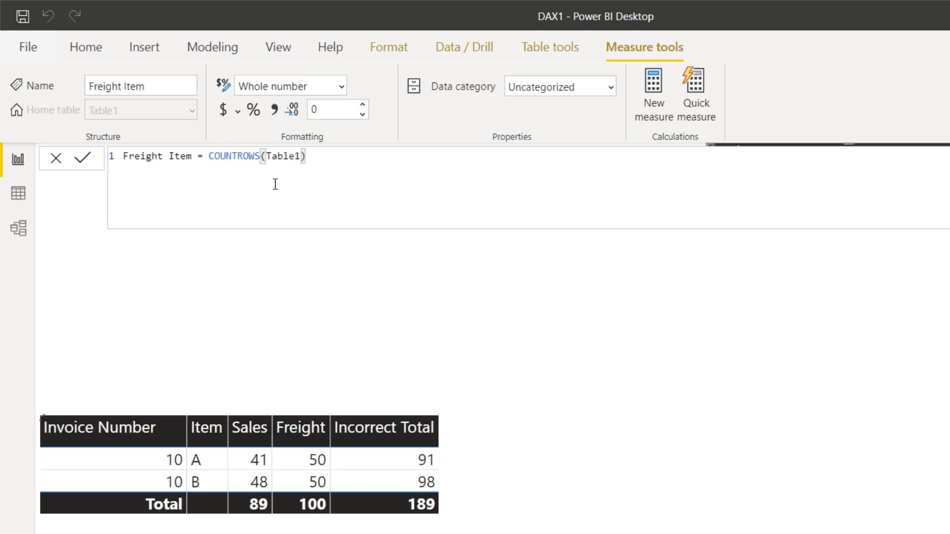
# Step: Duplicate the invoice table above the original and remove Incorrect Total, Freight and Sales from the copy
pyautogui.click(474, 434)
pyautogui.moveTo(648, 398); pyautogui.dragTo(636, 137)
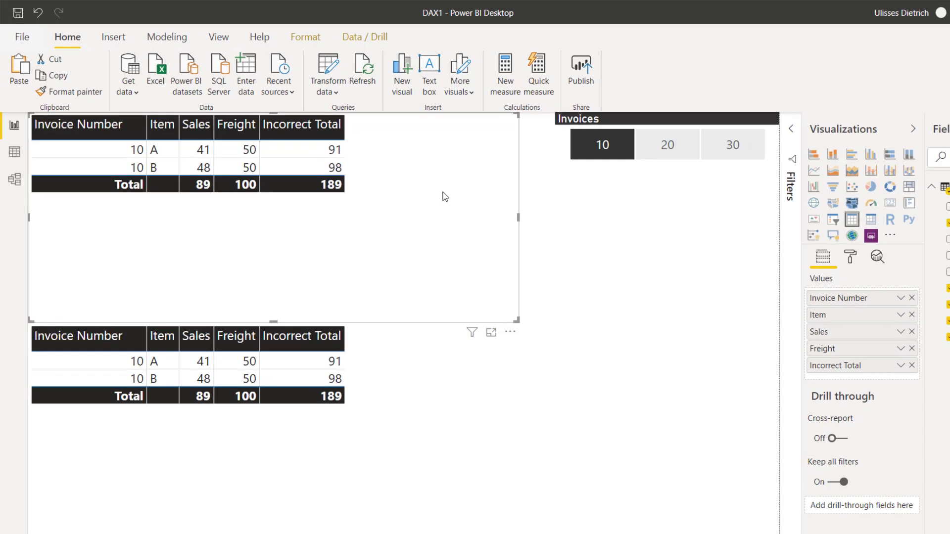
pyautogui.click(912, 365)
pyautogui.click(912, 348)
pyautogui.click(912, 331)
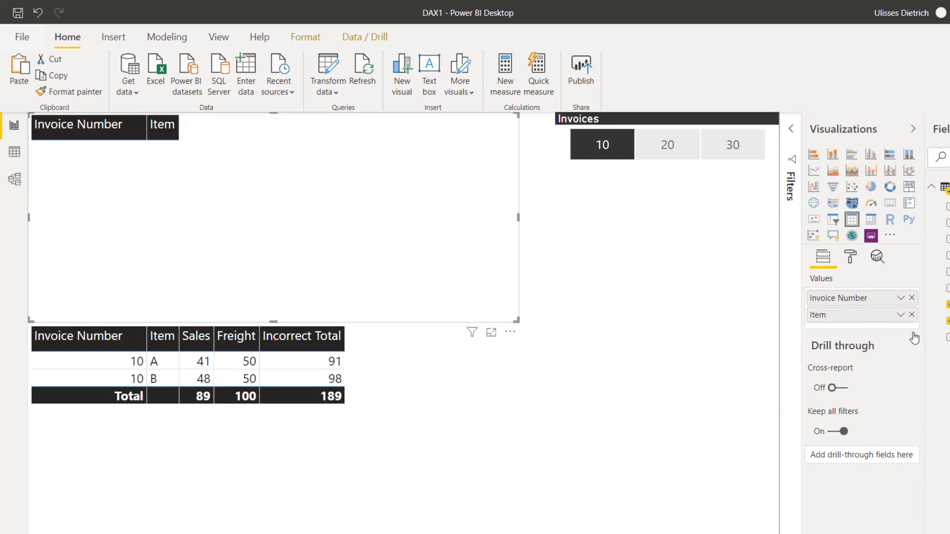
# Step: Clear the invoice 10 filter and add the Freight Item measure to the upper table
pyautogui.click(586, 154)
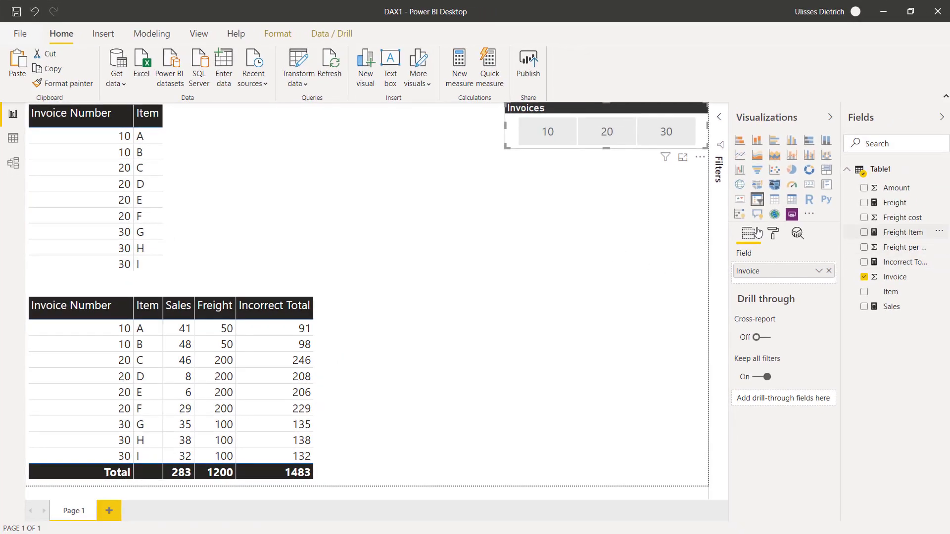
pyautogui.moveTo(903, 232); pyautogui.dragTo(240, 155)
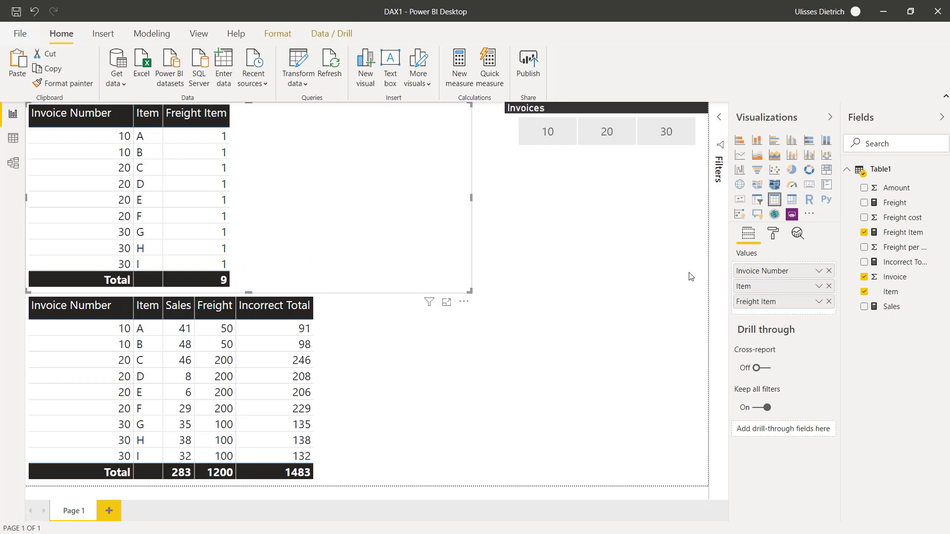
# Step: Remove Item from the upper table and change the Freight Item measure to DIVIDE( [Freight]; COUNTROWS(Table1))
pyautogui.click(830, 287)
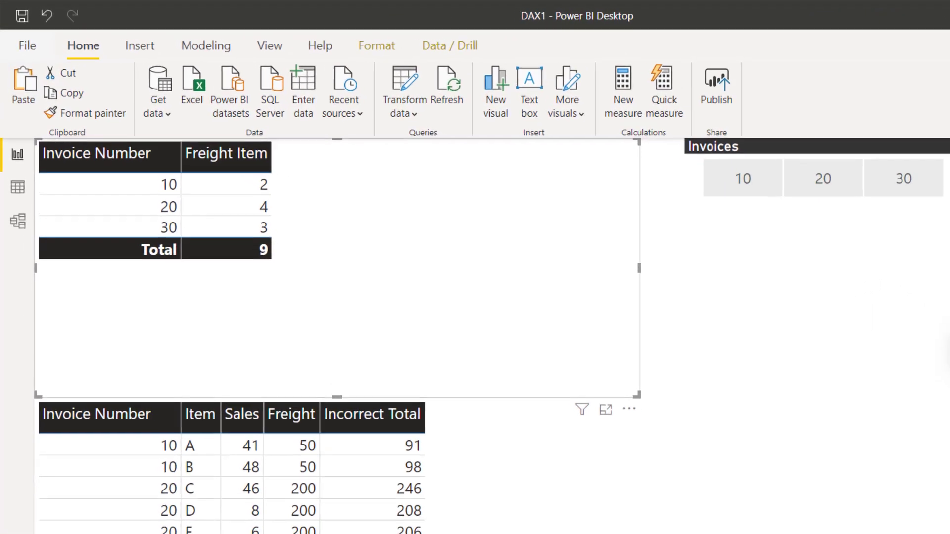
pyautogui.click(940, 233)
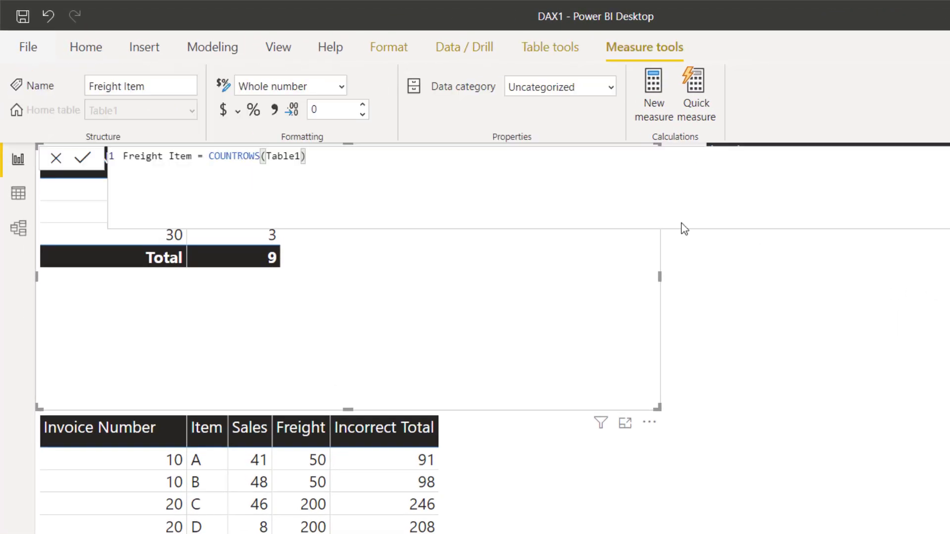
pyautogui.click(210, 156)
pyautogui.write('DIVIDE( ')
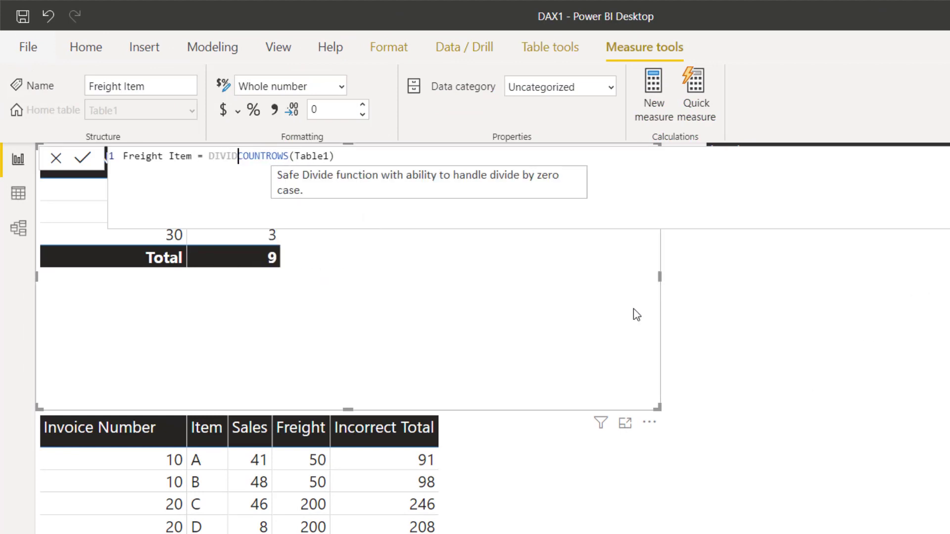
pyautogui.write('[Freight];')
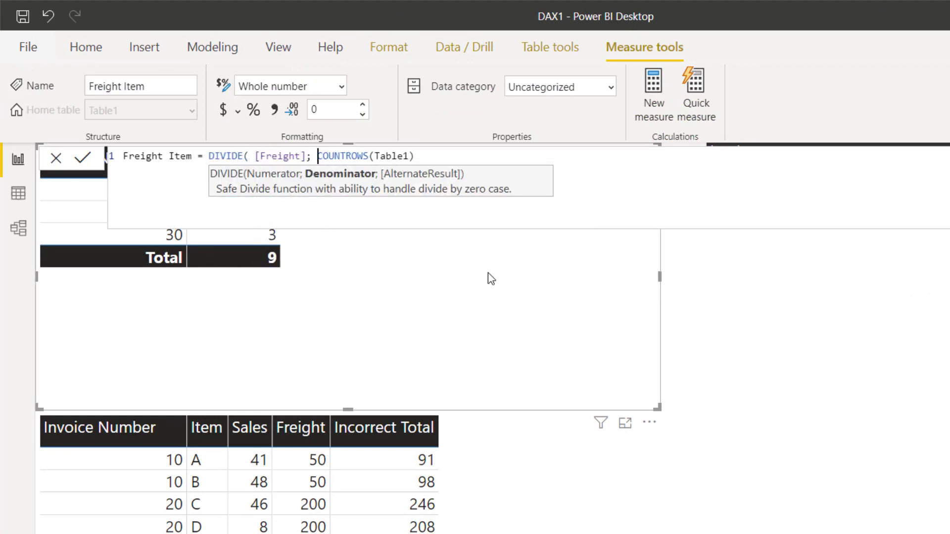
pyautogui.click(421, 156)
pyautogui.write(')')
pyautogui.press('Return')
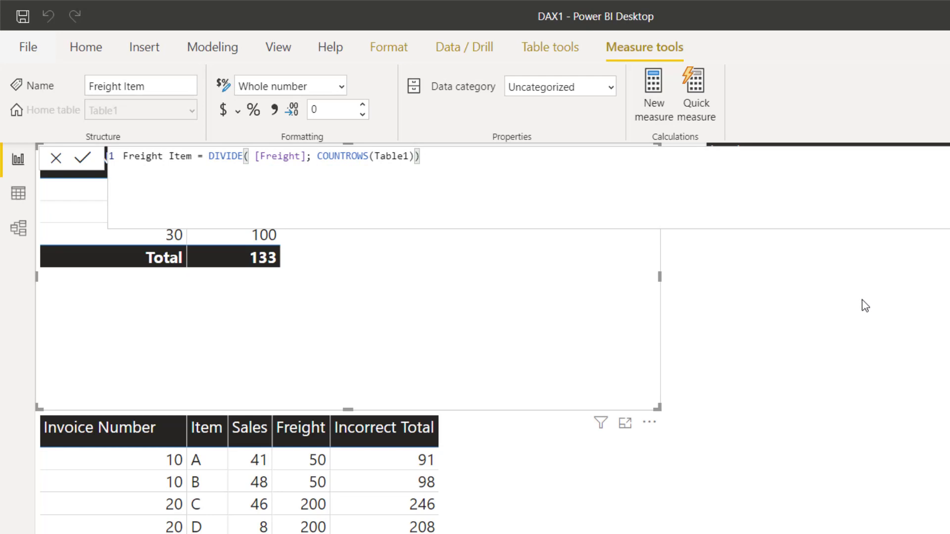
# Step: Add the Item field back to the upper table between Invoice Number and Freight Item
pyautogui.click(876, 304)
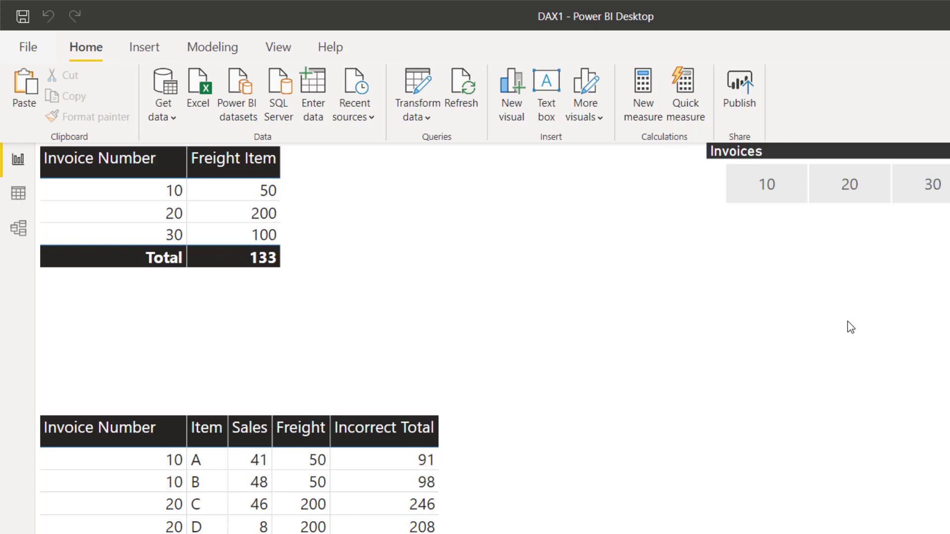
pyautogui.click(594, 322)
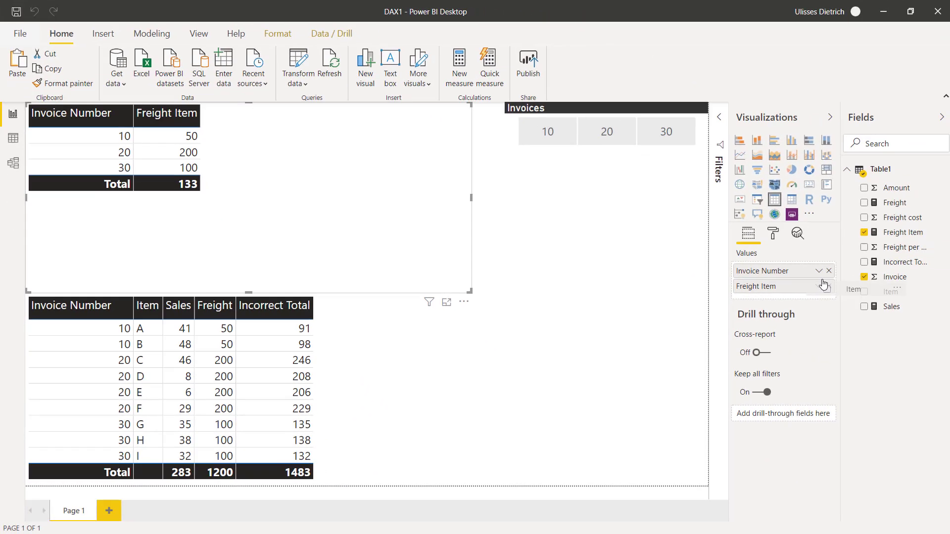
pyautogui.moveTo(891, 291); pyautogui.dragTo(798, 279)
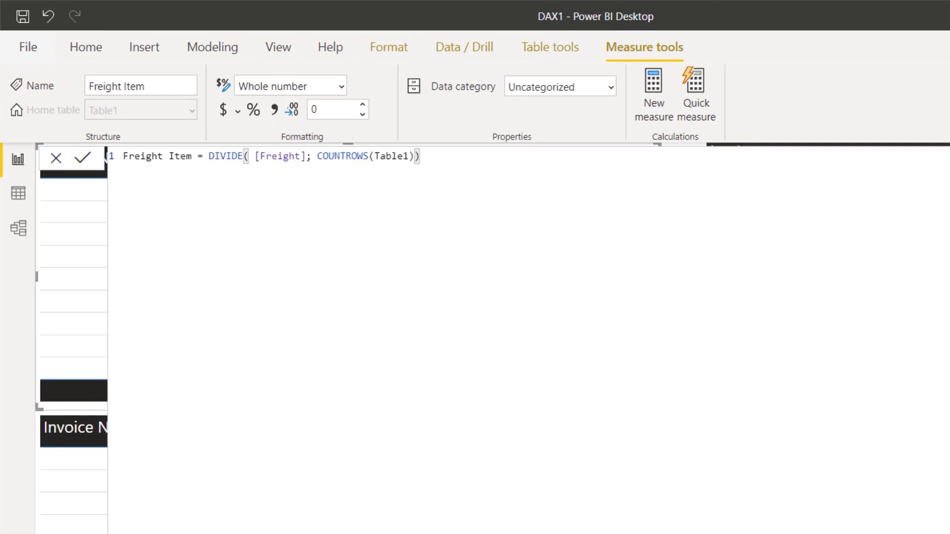
# Step: Set the Freight Item measure's formula to CALCULATE(COUNTROWS(Table1);ALL(Table1[Item]))
pyautogui.moveTo(212, 156); pyautogui.dragTo(313, 156)
pyautogui.press('Delete')
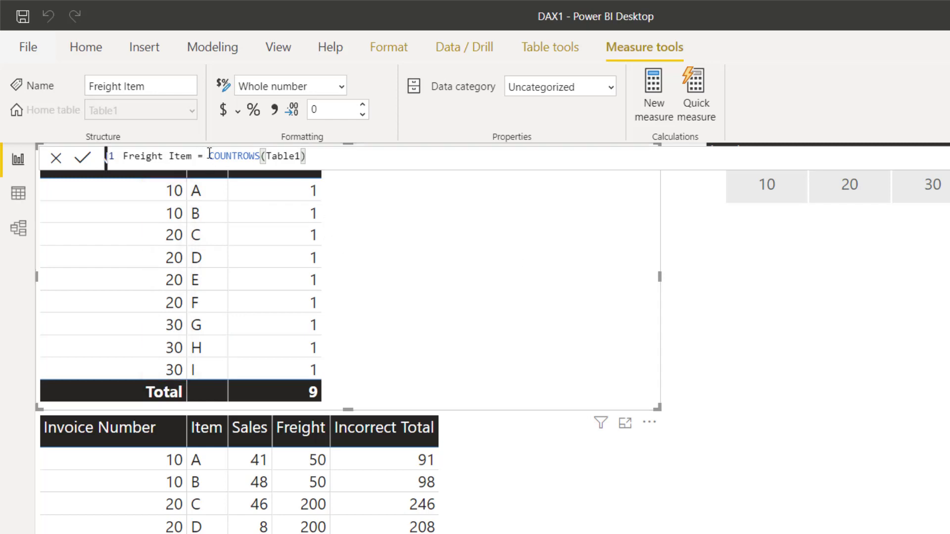
pyautogui.write('CALCULATE(')
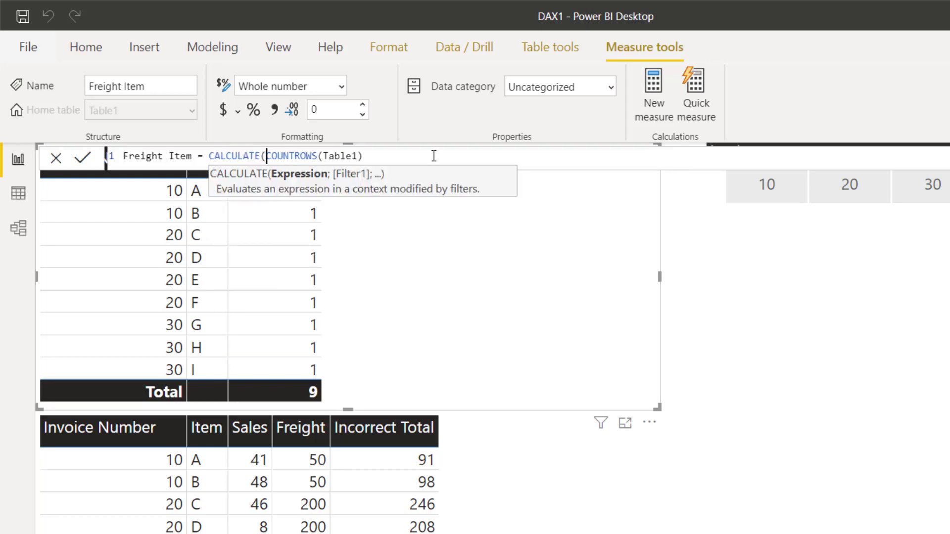
pyautogui.click(433, 152)
pyautogui.write(';ALL(Ta')
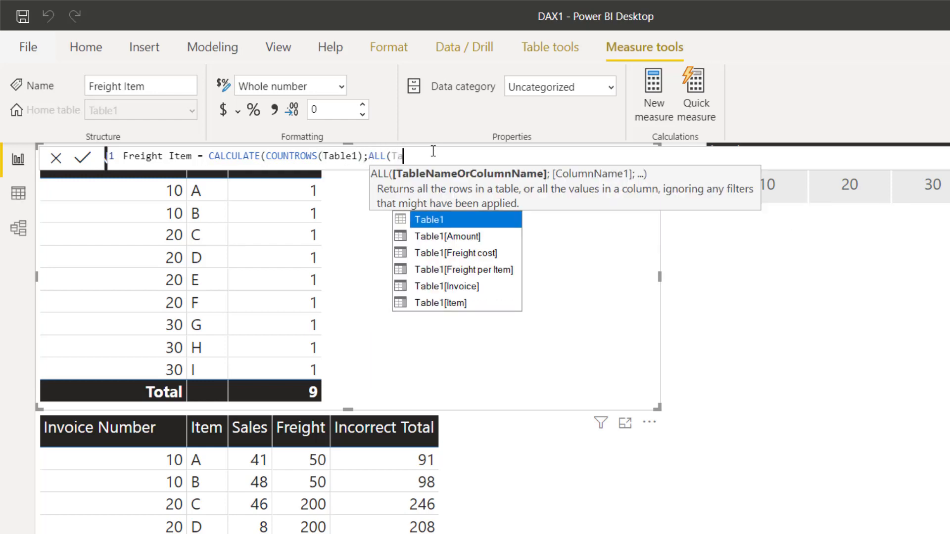
pyautogui.write('ble')
pyautogui.press('Down')
pyautogui.press('Down')
pyautogui.press('Down')
pyautogui.press('Down')
pyautogui.press('Down')
pyautogui.press('Tab')
pyautogui.write(')')
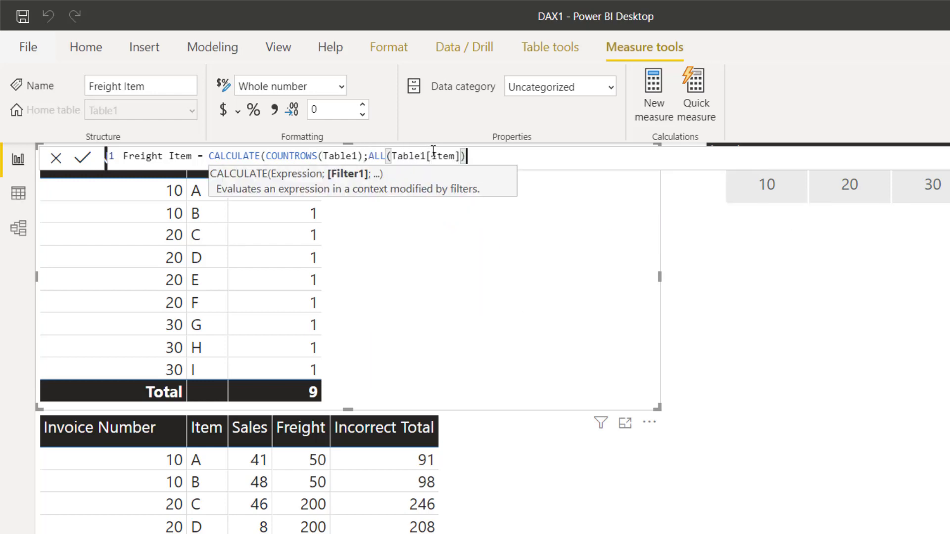
pyautogui.write(')')
pyautogui.press('Return')
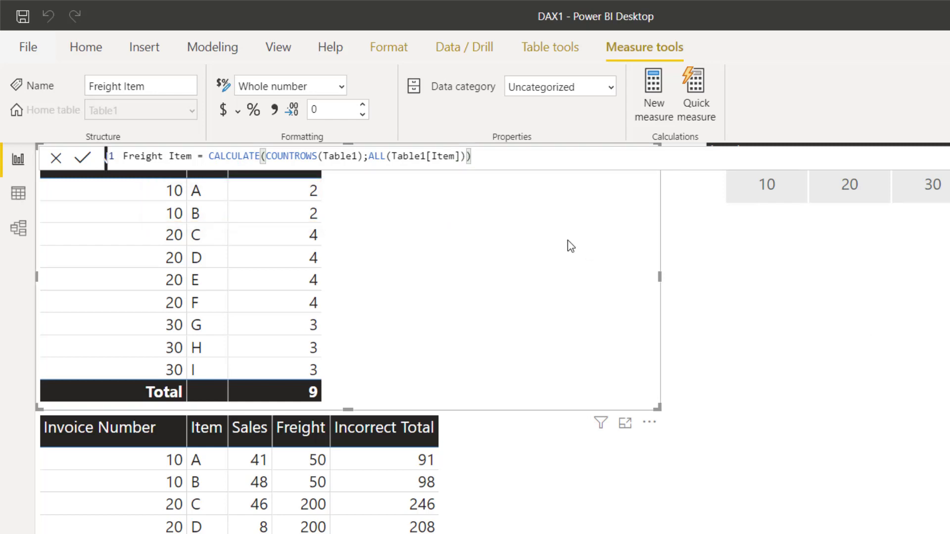
# Step: Wrap the Freight Item formula as DIVIDE( [Freight]; CALCULATE(COUNTROWS(Table1);ALL(Table1[Item])))
pyautogui.click(211, 156)
pyautogui.write('DIVIDE')
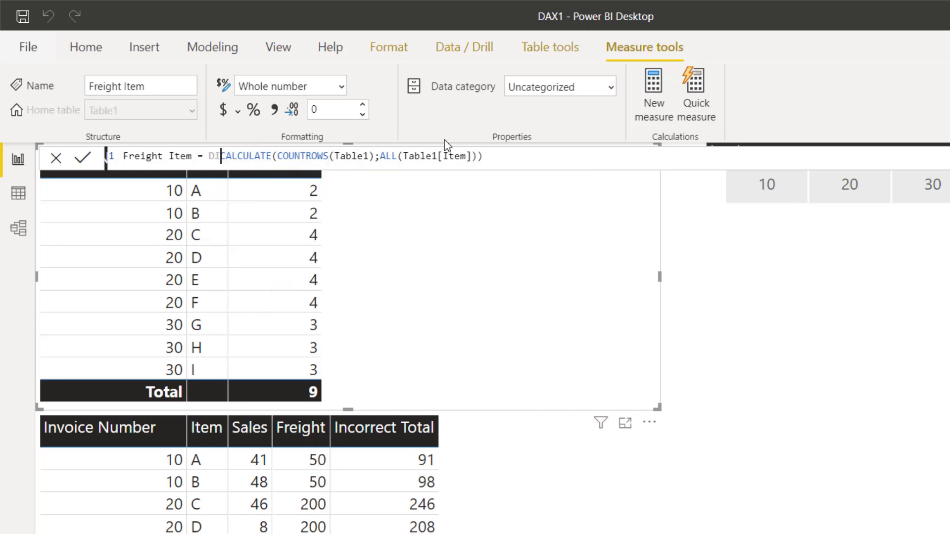
pyautogui.write('( [Freight]; ')
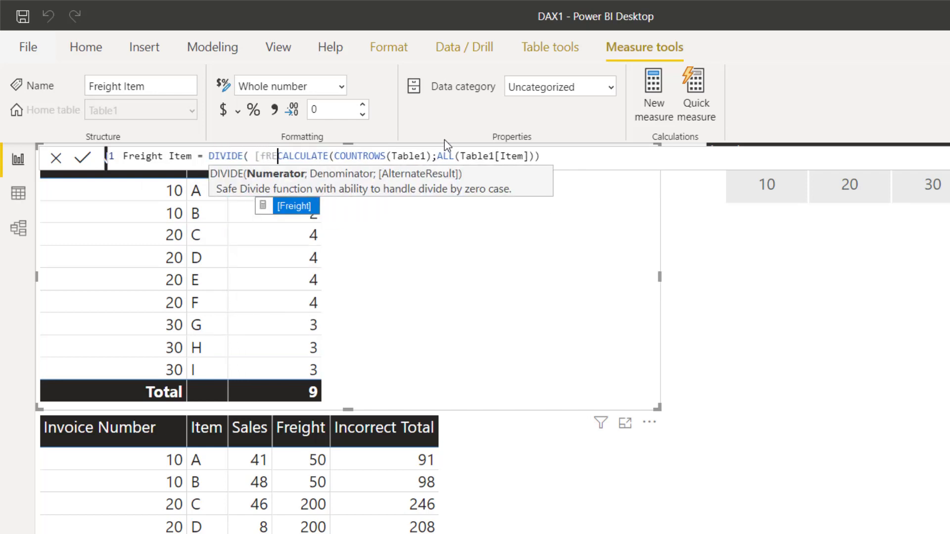
pyautogui.write(')')
pyautogui.press('Return')
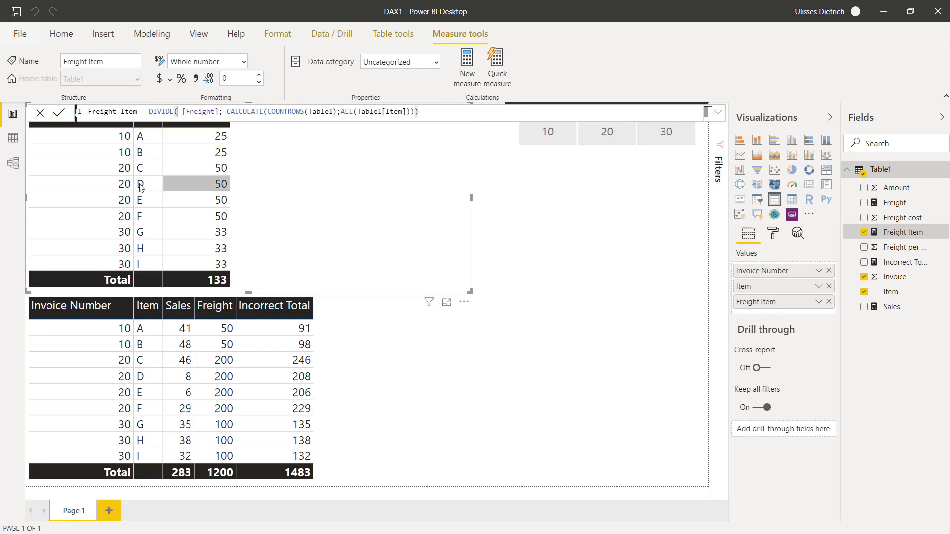
# Step: In the data view, create a calculated table defined as Table = VALUES(Table1[Invoice])
pyautogui.click(14, 140)
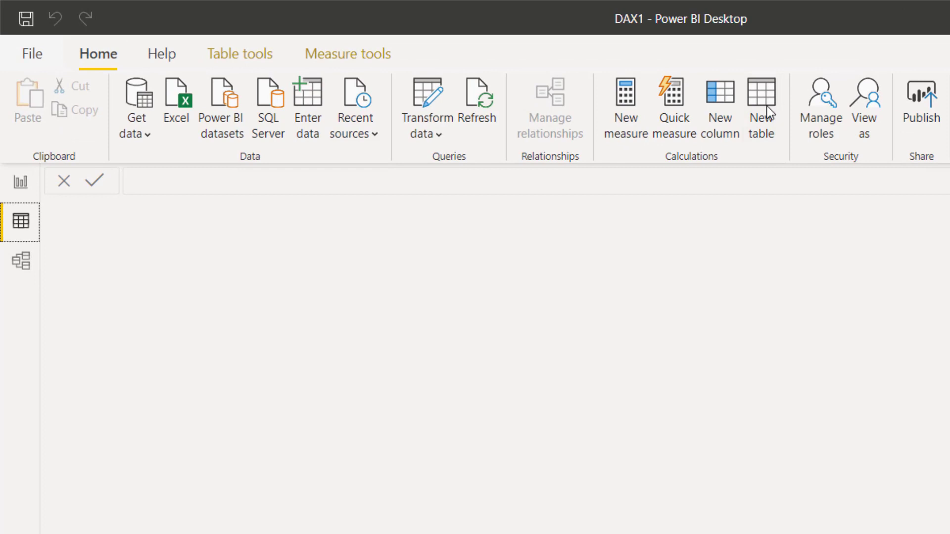
pyautogui.click(768, 113)
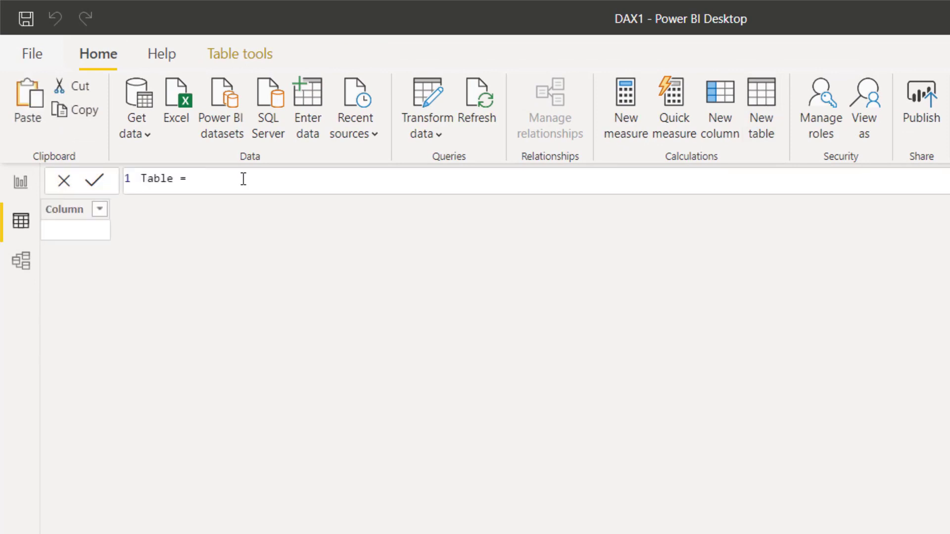
pyautogui.write('VALUES(')
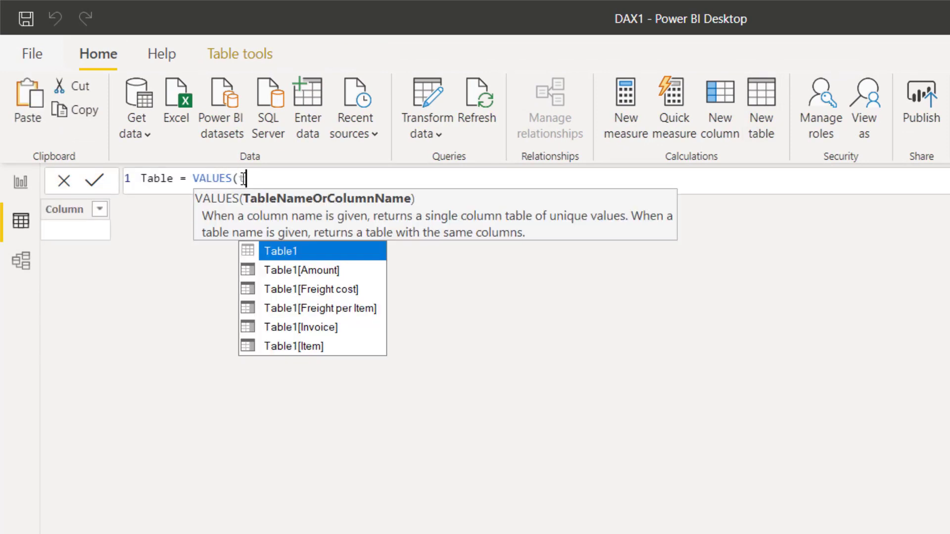
pyautogui.press('Down')
pyautogui.press('Down')
pyautogui.press('Down')
pyautogui.press('Down')
pyautogui.press('Tab')
pyautogui.write(')')
pyautogui.press('Return')
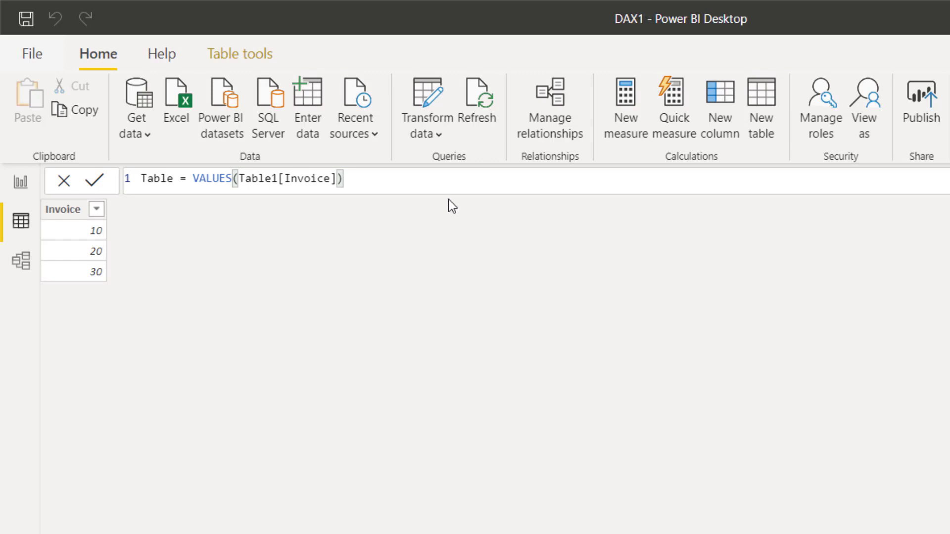
# Step: Delete the calculated table of invoice values from the model and return to the report view
pyautogui.rightClick(883, 171)
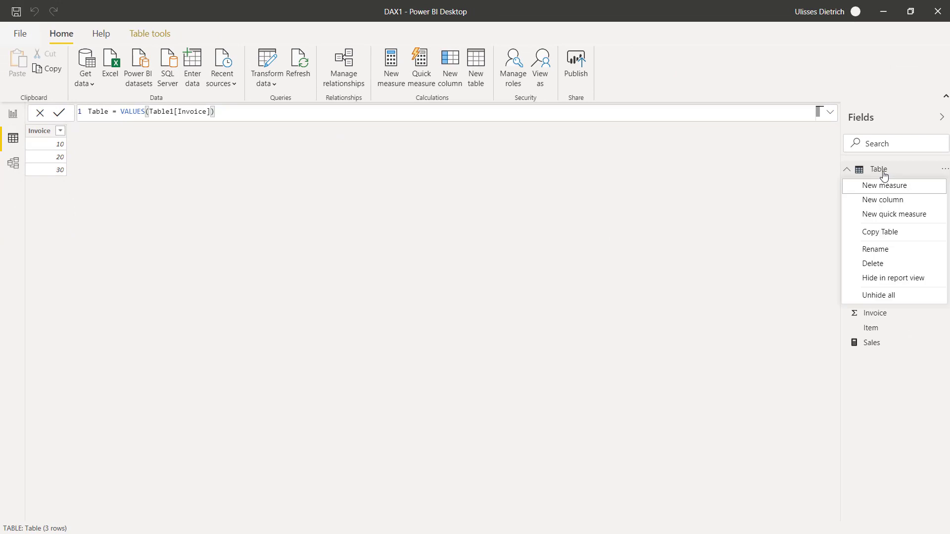
pyautogui.click(885, 264)
pyautogui.click(535, 292)
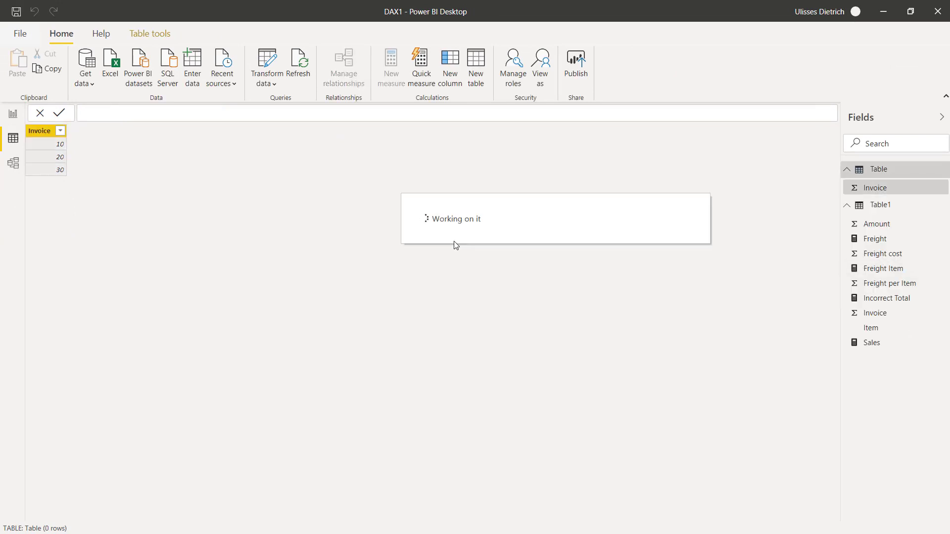
pyautogui.click(13, 115)
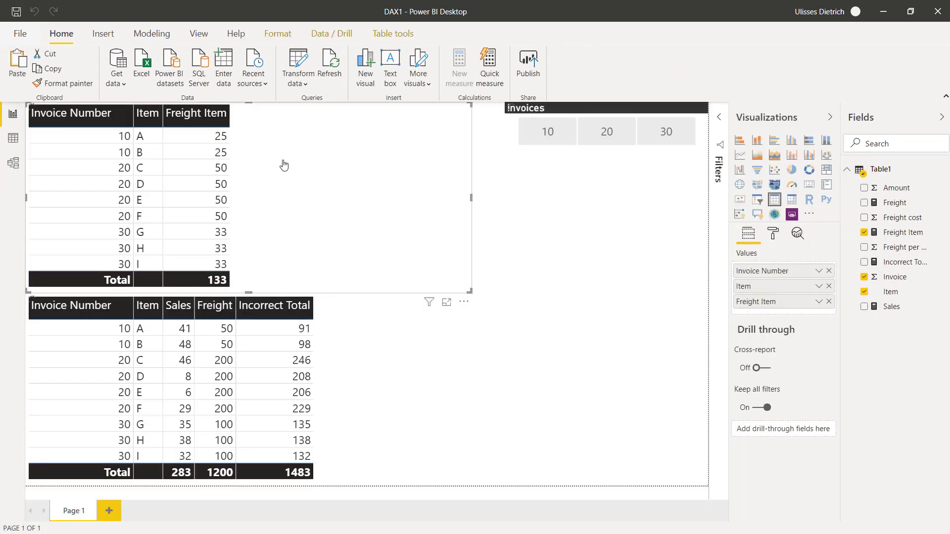
# Step: In the Freight Item measure's formula, move the DIVIDE expression down to its own line and insert SUMX( above it
pyautogui.click(909, 236)
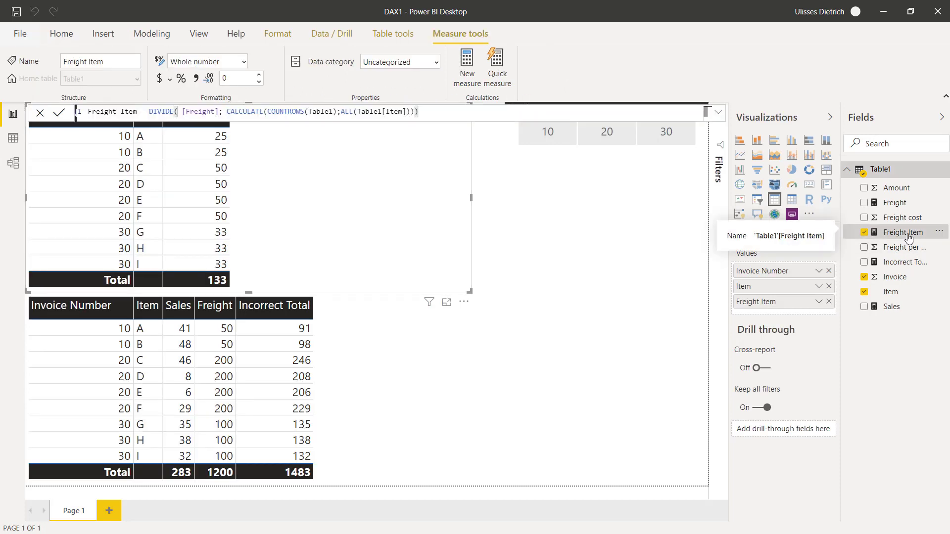
pyautogui.click(149, 111)
pyautogui.hotkey('shift', 'Return')
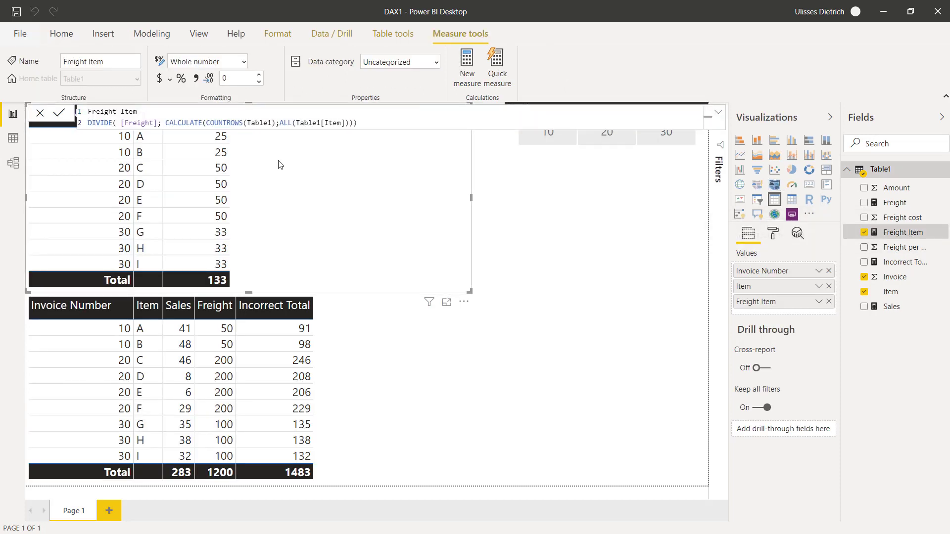
pyautogui.hotkey('shift', 'Return')
pyautogui.hotkey('shift', 'Return')
pyautogui.press('Up')
pyautogui.press('Up')
pyautogui.write('SUMX(')
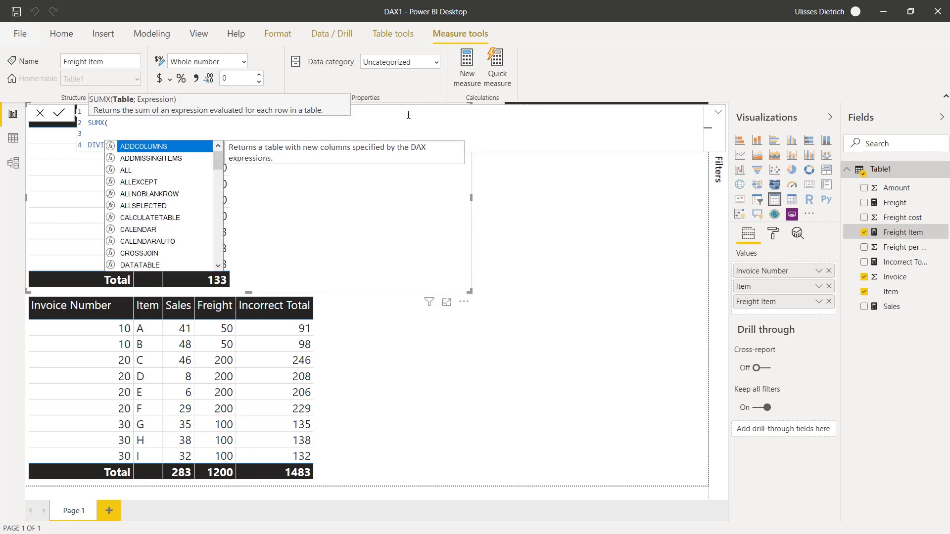
# Step: Enter VALUES(Table1[Invoice]); as the table argument of SUMX in the Freight Item formula
pyautogui.write('VALUES')
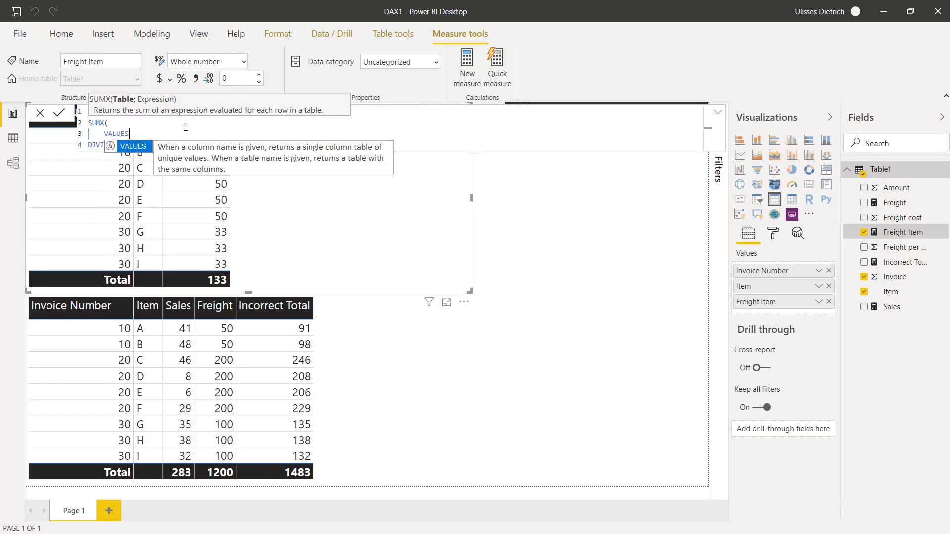
pyautogui.write('(tABL')
pyautogui.press('Down')
pyautogui.press('Down')
pyautogui.press('Down')
pyautogui.press('Down')
pyautogui.press('Tab')
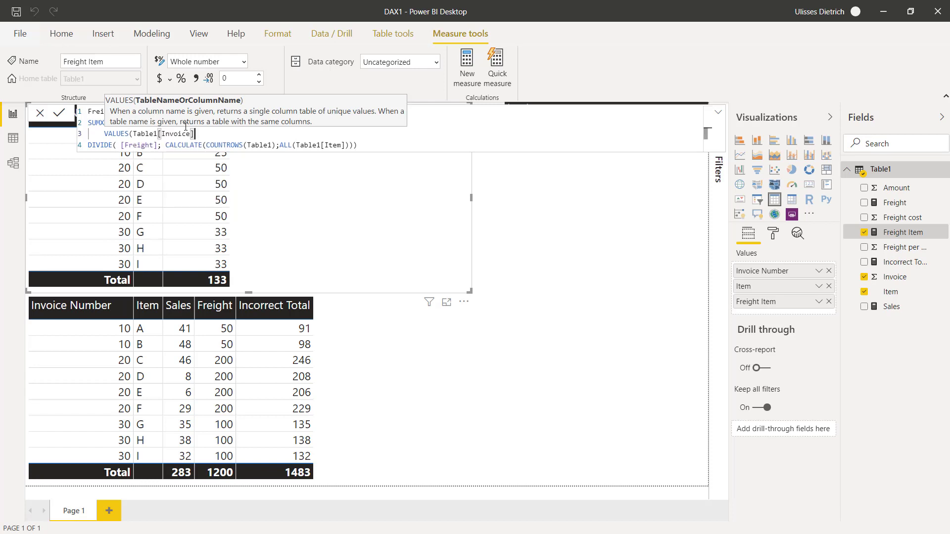
pyautogui.write(');')
# Step: Close the SUMX function after the DIVIDE expression, indent the DIVIDE line and commit the Freight Item formula
pyautogui.click(367, 145)
pyautogui.hotkey('shift', 'Return')
pyautogui.write(')')
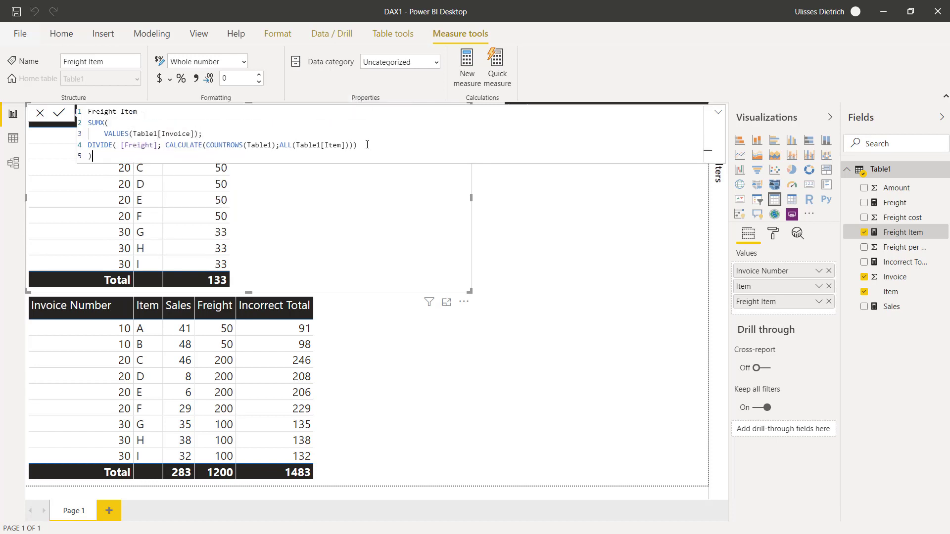
pyautogui.press('Up')
pyautogui.press('Home')
pyautogui.press('Tab')
pyautogui.press('Return')
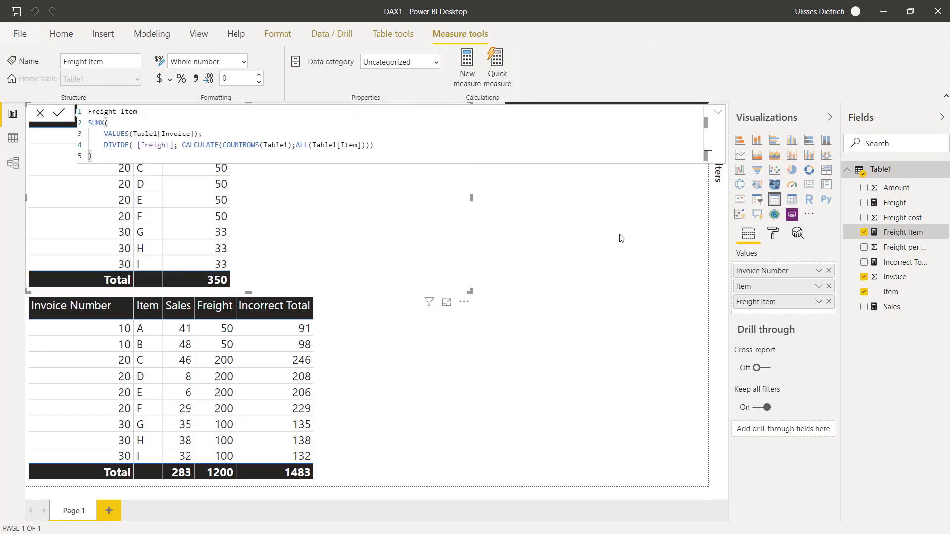
pyautogui.click(622, 238)
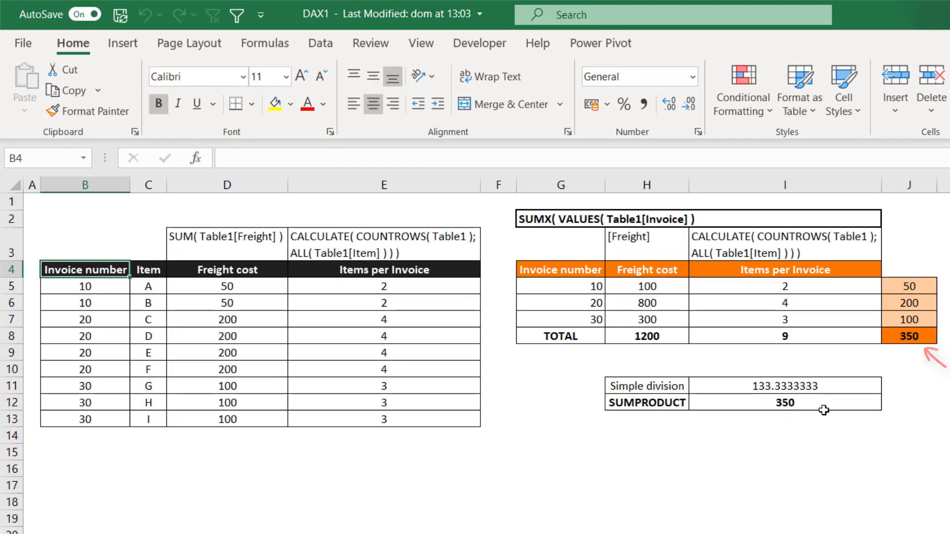
# Step: Create a new measure defined as Correct Amount = [Sales] + [Freight Item]
pyautogui.click(765, 426)
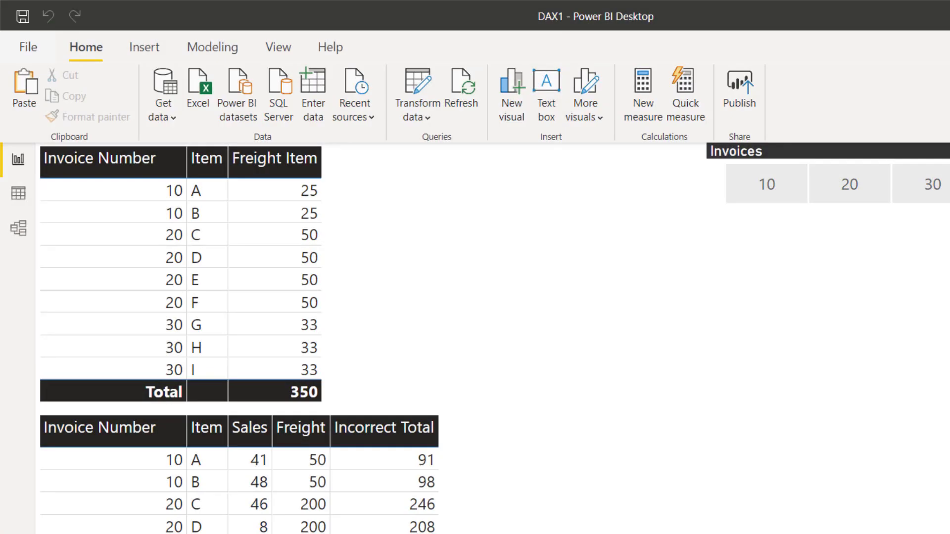
pyautogui.click(644, 92)
pyautogui.write('Correct Amount = [')
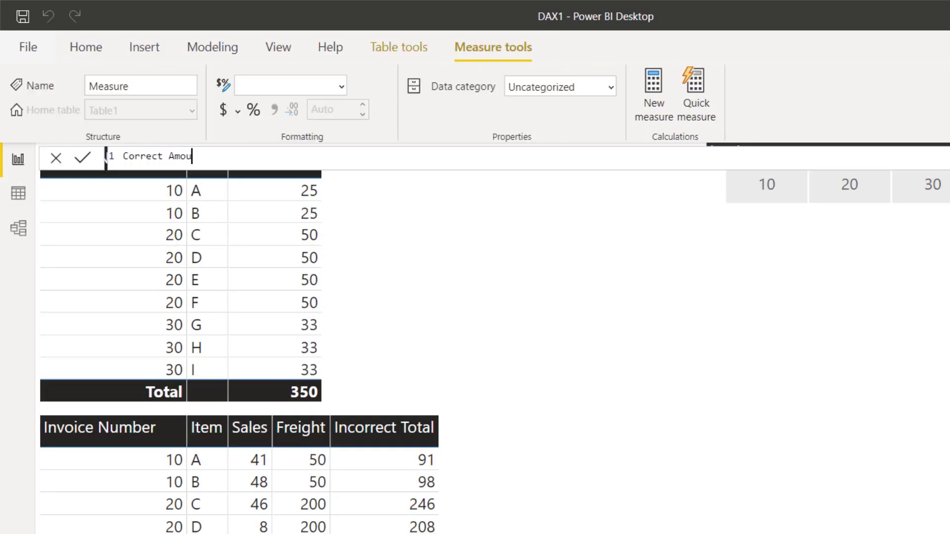
pyautogui.press('Down')
pyautogui.press('Down')
pyautogui.press('Down')
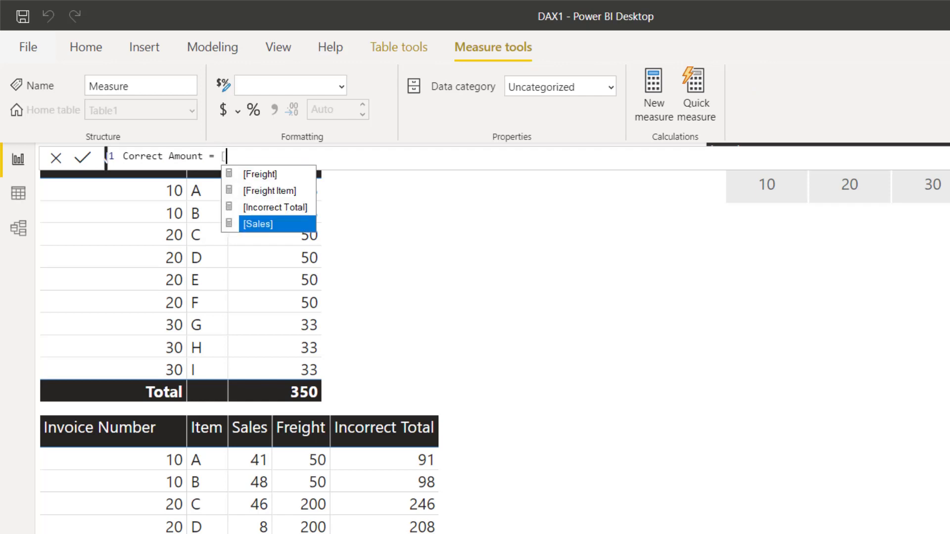
pyautogui.press('Tab')
pyautogui.write('+ [Frei')
pyautogui.press('Down')
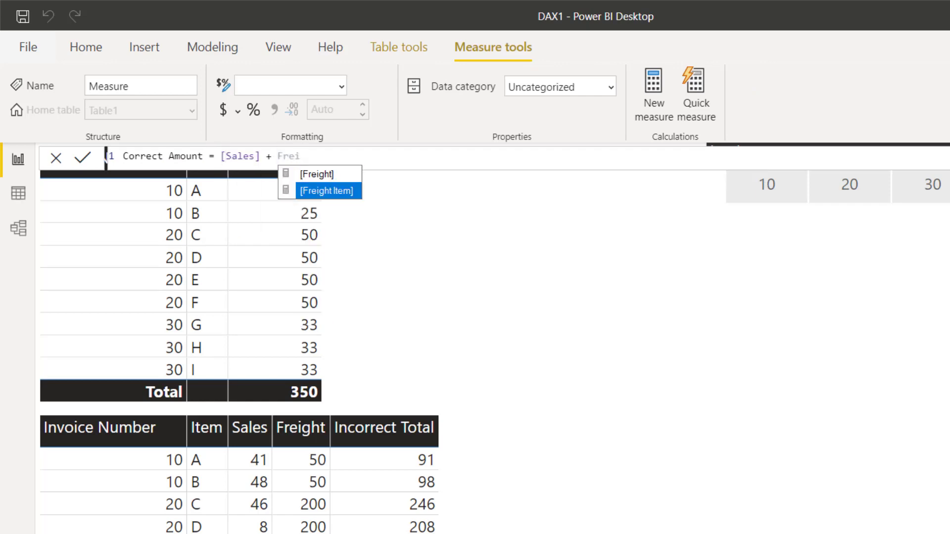
pyautogui.press('Tab')
pyautogui.press('Return')
# Step: Add the Correct Amount measure as a column to both the Freight Item table and the Incorrect Total table
pyautogui.moveTo(494, 175); pyautogui.dragTo(313, 170)
pyautogui.moveTo(905, 204); pyautogui.dragTo(346, 388)
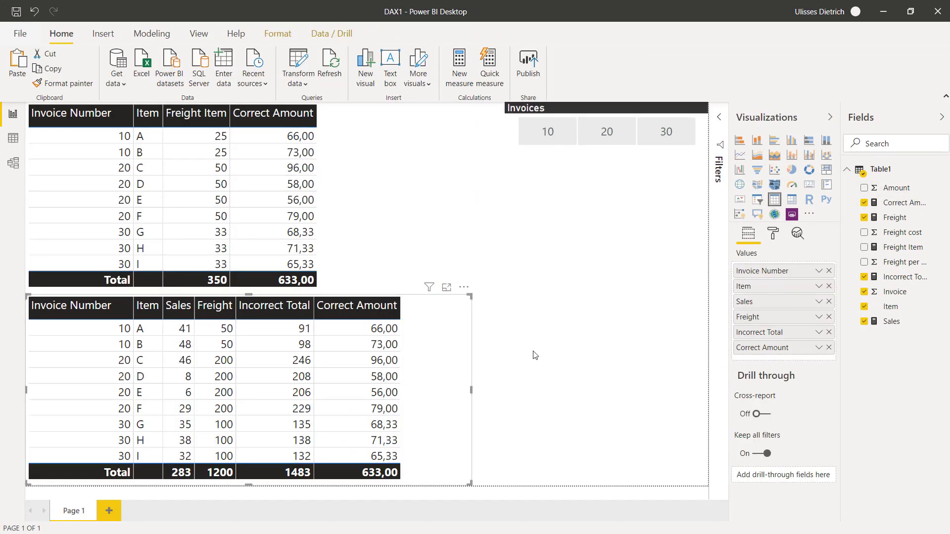